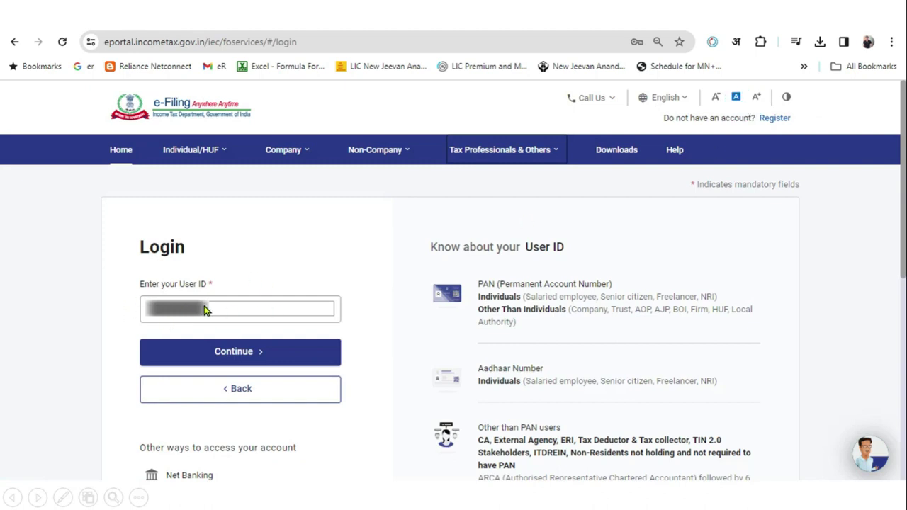
Log in to the e-Filing portal with the user ID and the account password, confirming the secure access message.
left_click(256, 354)
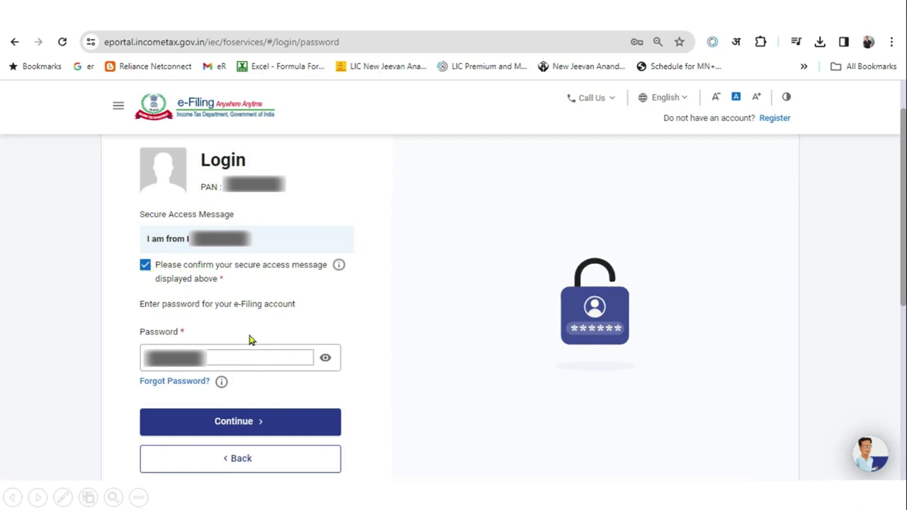
left_click(273, 425)
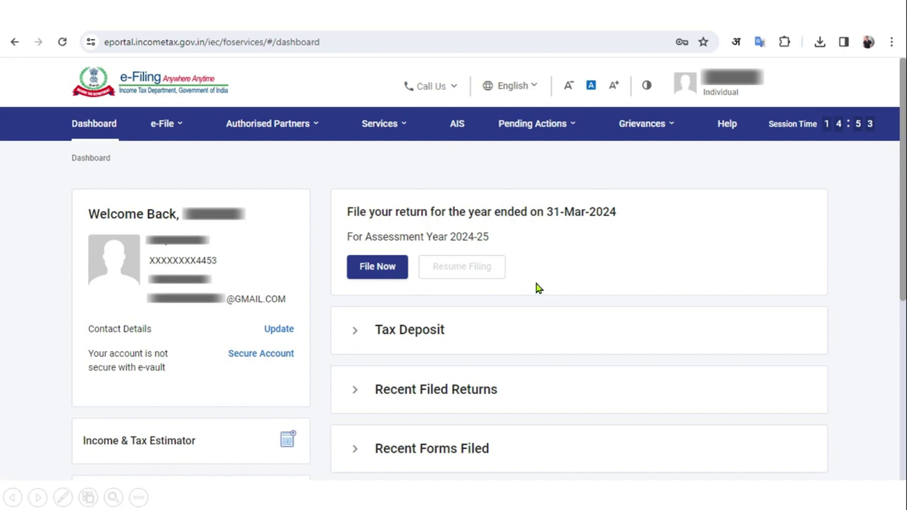
Go to the AIS section of the Compliance Portal and review the Taxpayer Information Summary for F.Y. 2023-24.
left_click(457, 125)
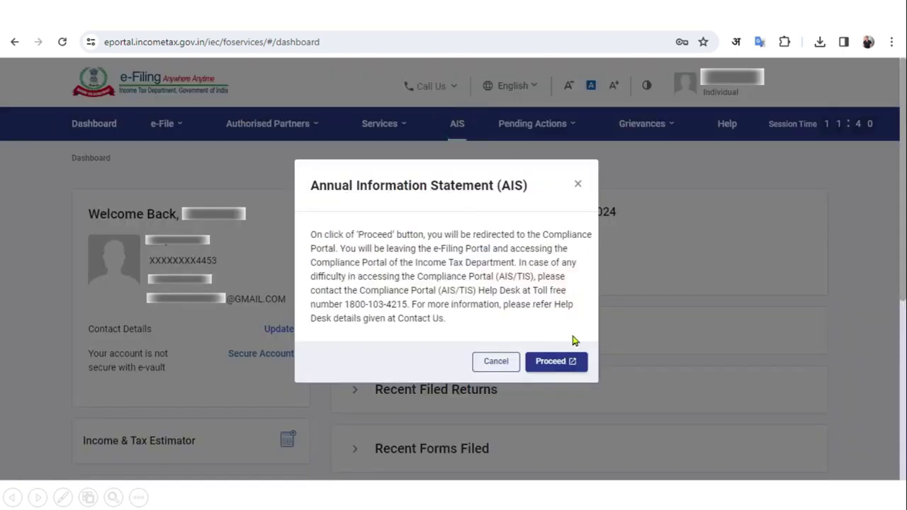
left_click(556, 361)
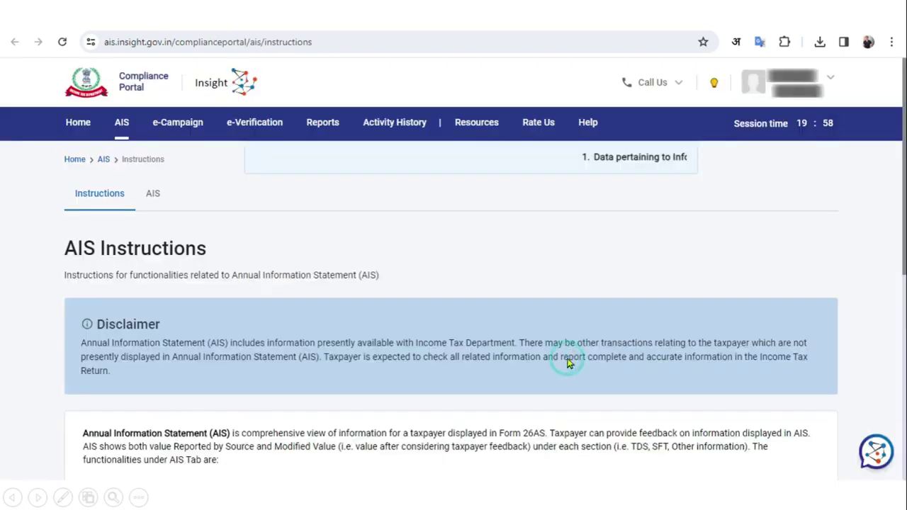
left_click(152, 195)
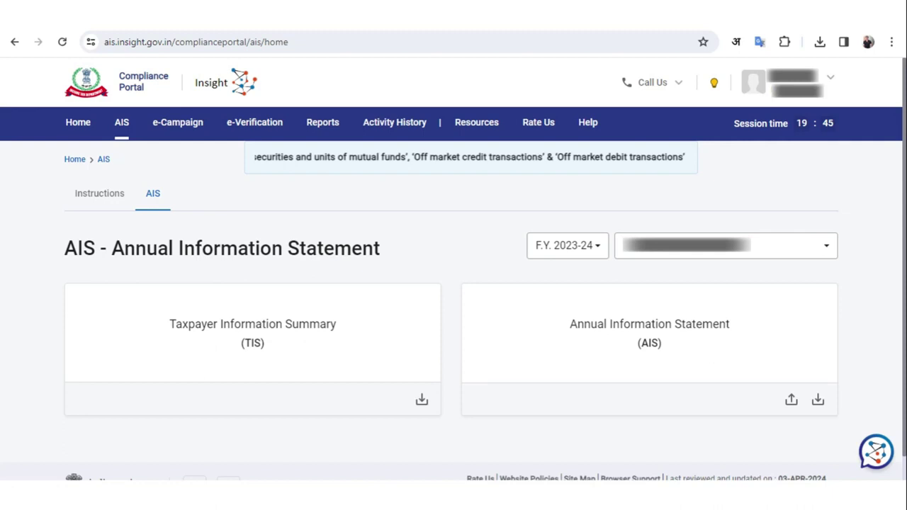
left_click(291, 338)
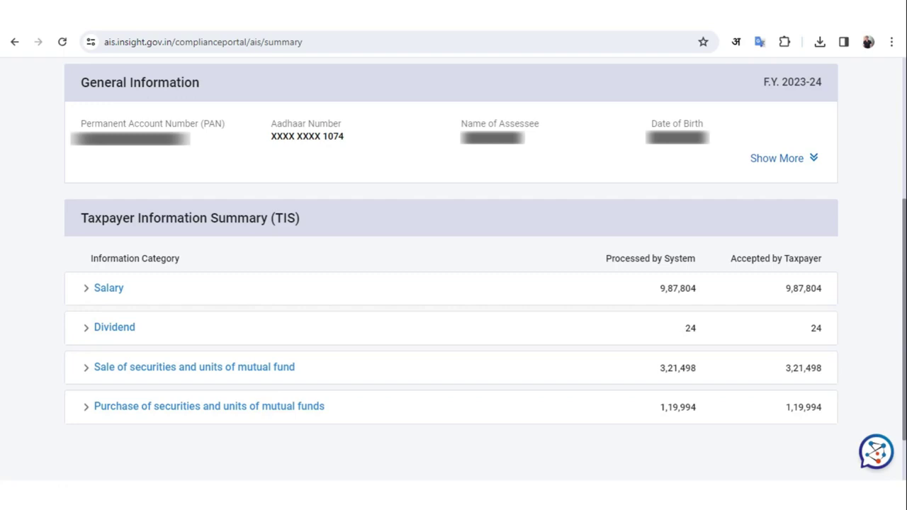
left_click(554, 266)
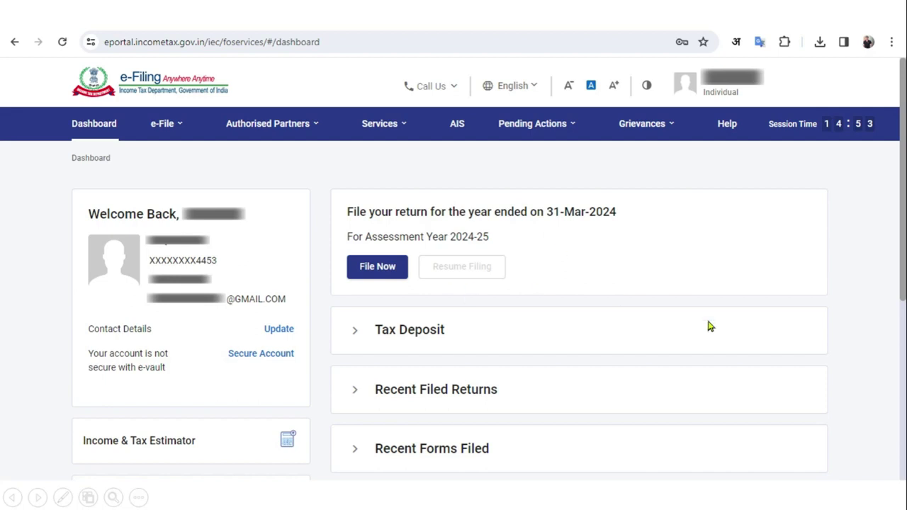
Begin filing an income tax return for assessment year 2024-25 (Current A.Y.) with the Online mode of filing.
left_click(175, 128)
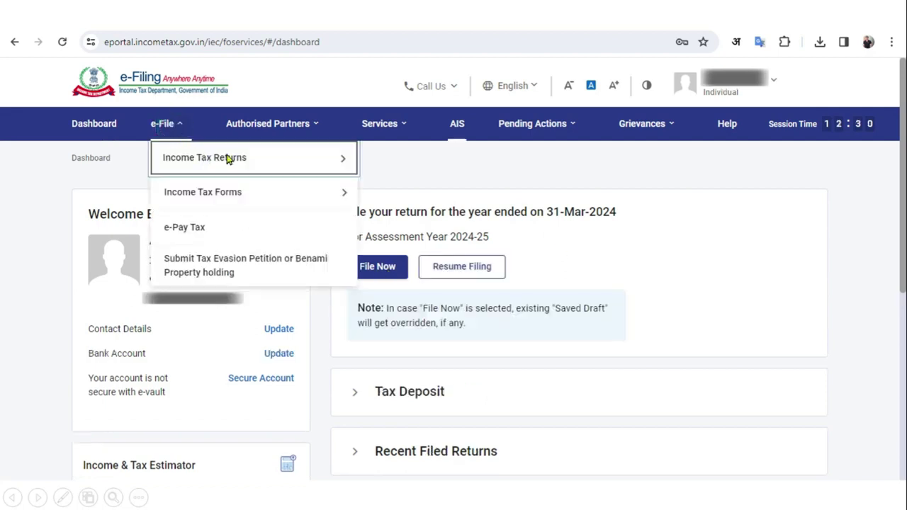
left_click(227, 154)
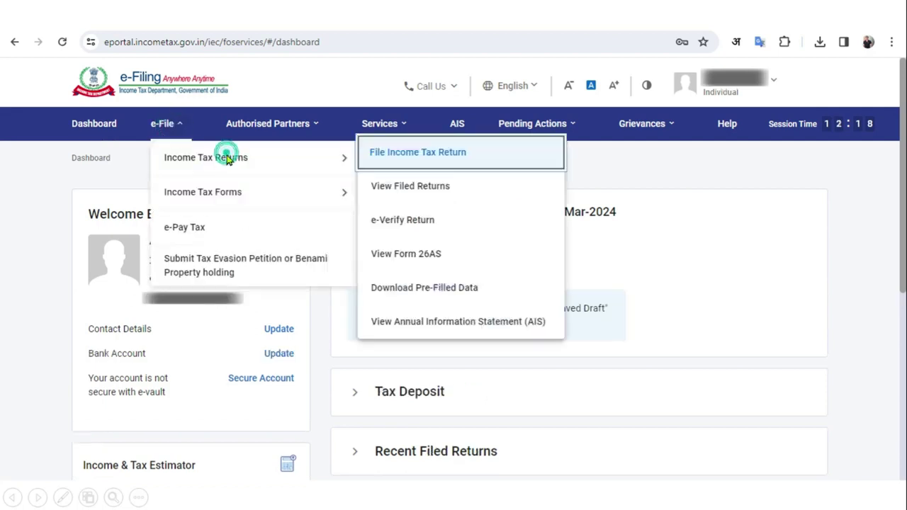
left_click(373, 150)
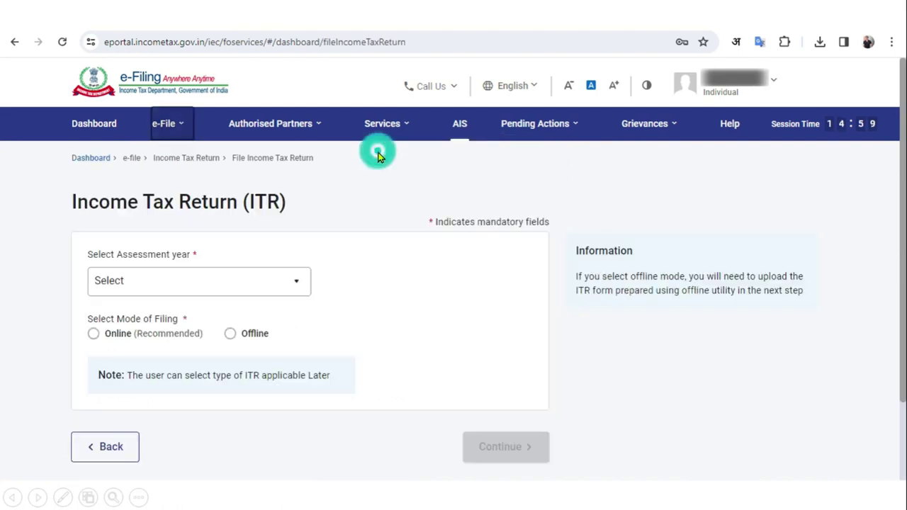
left_click(244, 277)
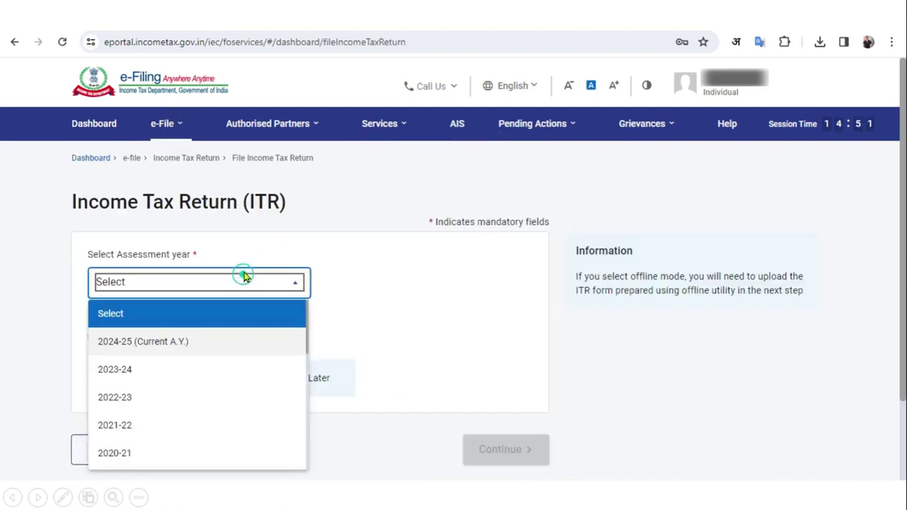
left_click(177, 343)
left_click(117, 335)
left_click(498, 454)
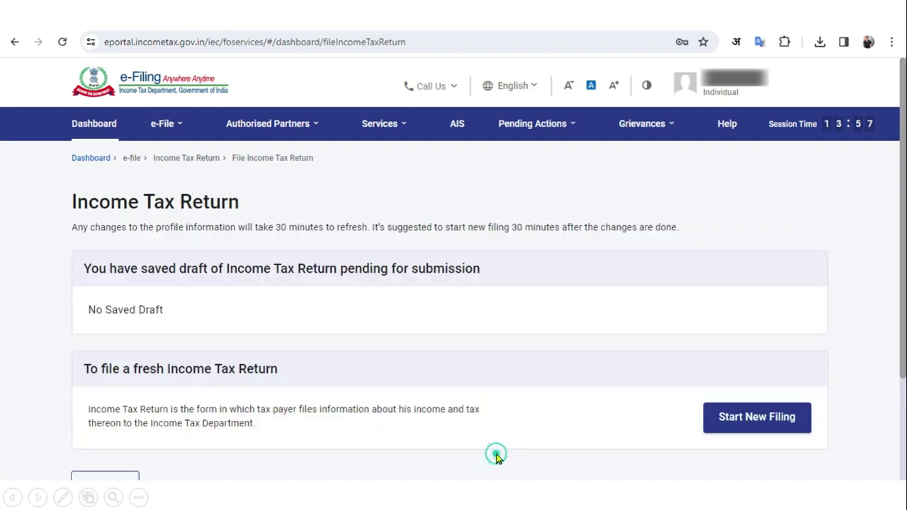
Start a new filing with the status Individual and proceed with the ITR-1 form.
left_click(773, 425)
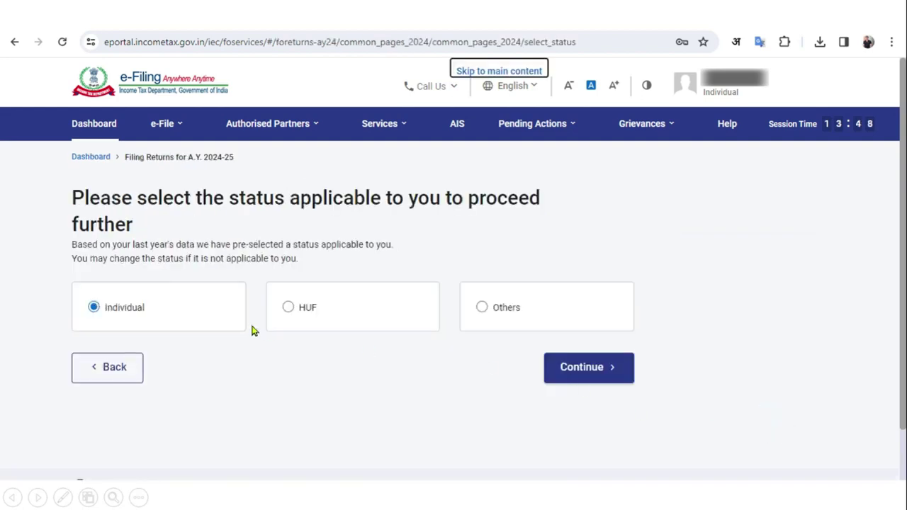
left_click(601, 376)
left_click(531, 326)
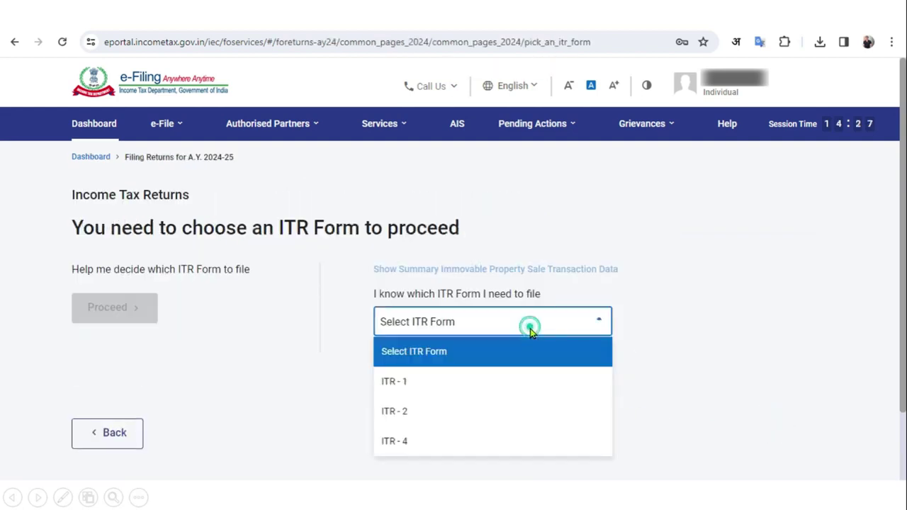
left_click(496, 386)
left_click(481, 445)
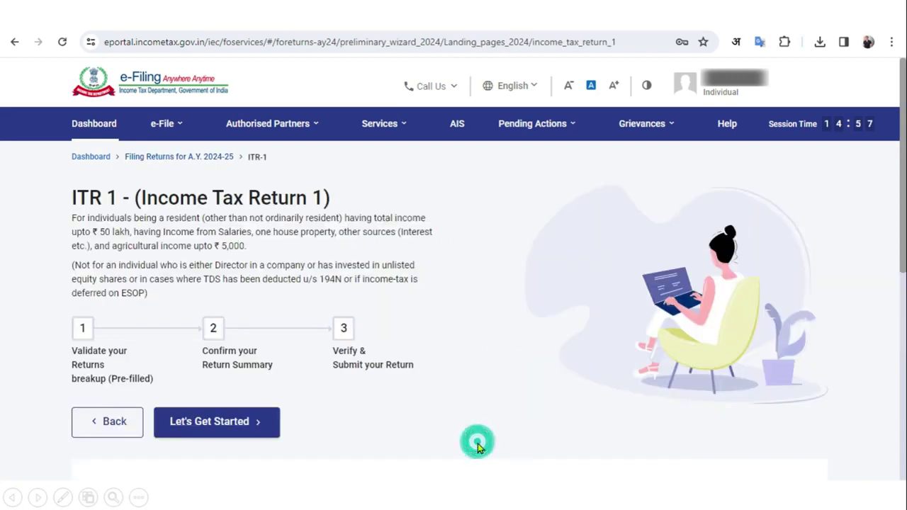
Get started with ITR-1 and give "Taxable income is more than basic exemption limit" as the filing reason.
left_click(205, 421)
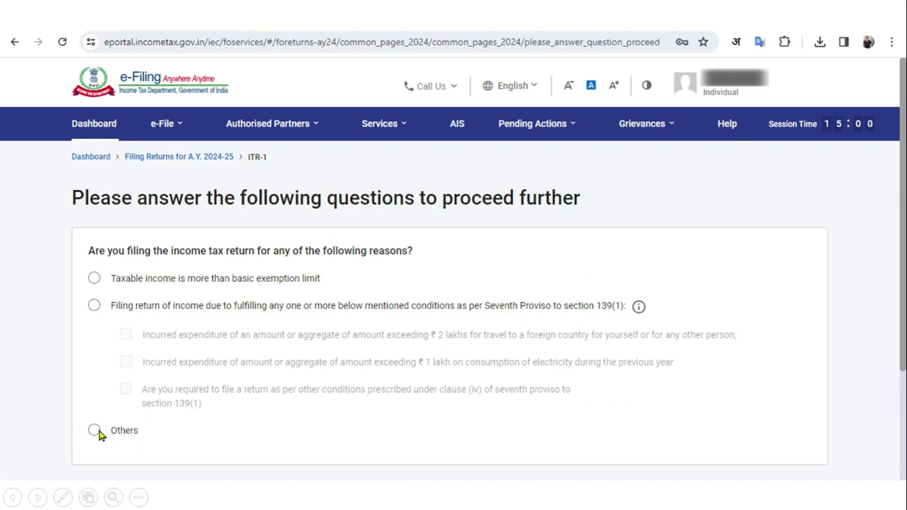
left_click(102, 280)
scroll(101, 279, "down", 1)
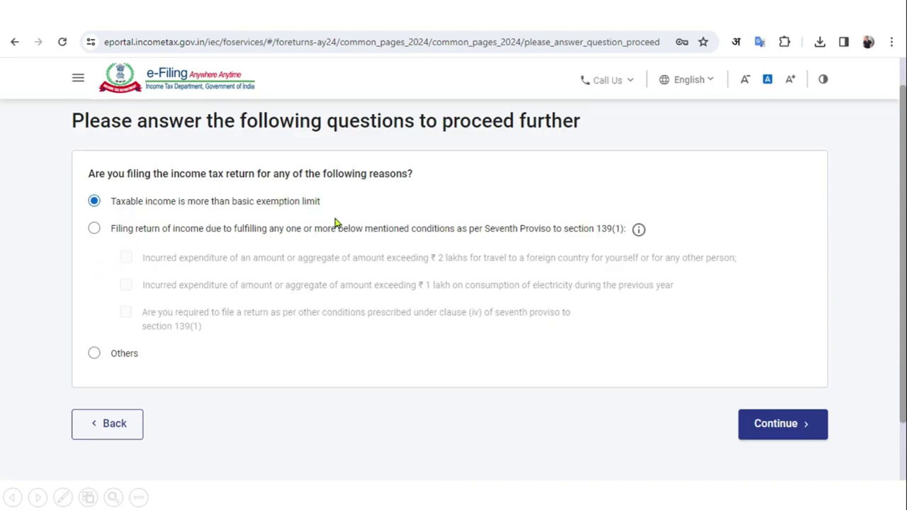
left_click(796, 428)
left_click(457, 367)
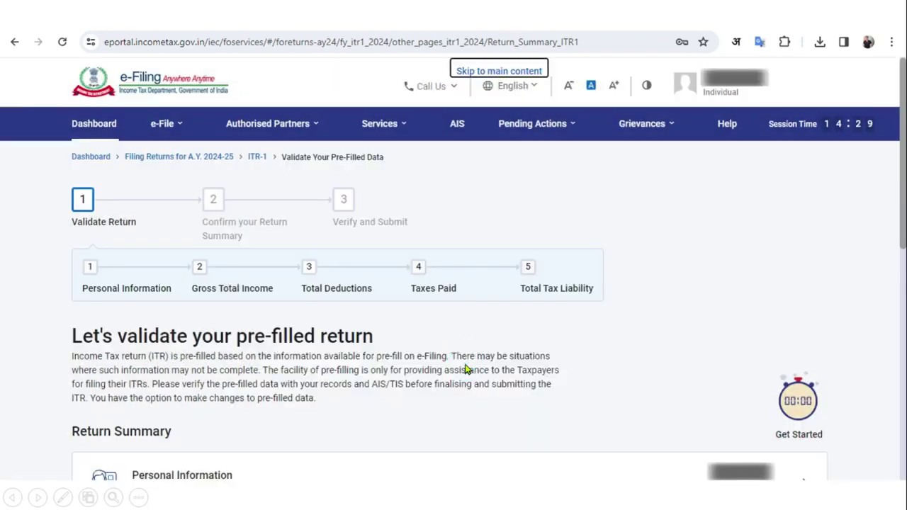
Open the Personal Information section of the return summary and set Nature of Employment to Others.
key("ctrl+minus")
scroll(682, 348, "down", 4)
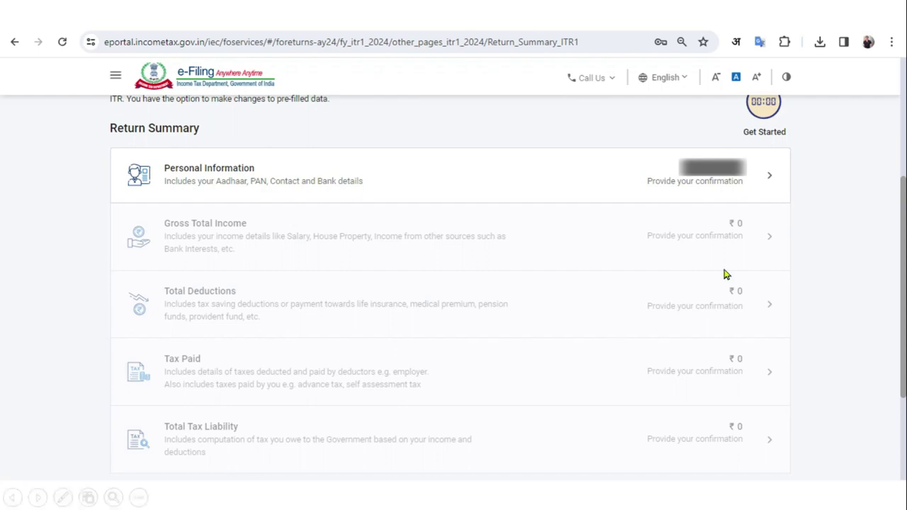
left_click(577, 186)
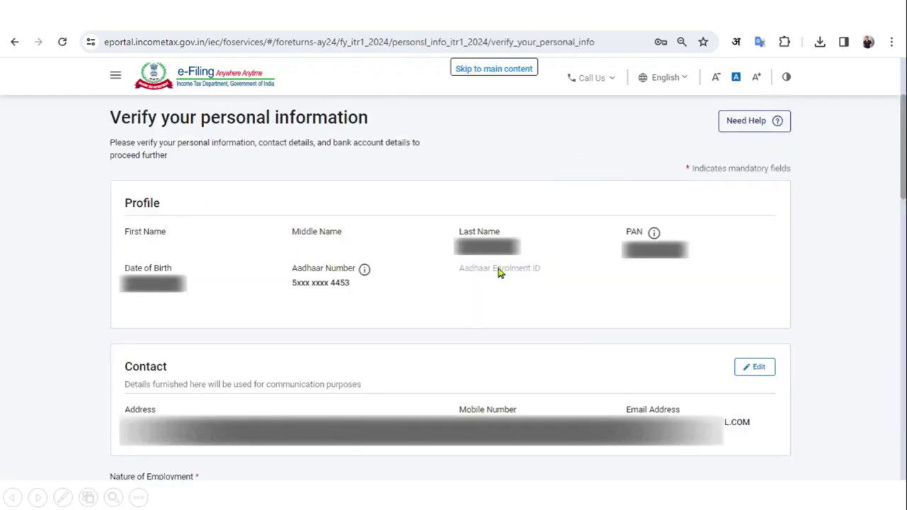
scroll(460, 344, "down", 5)
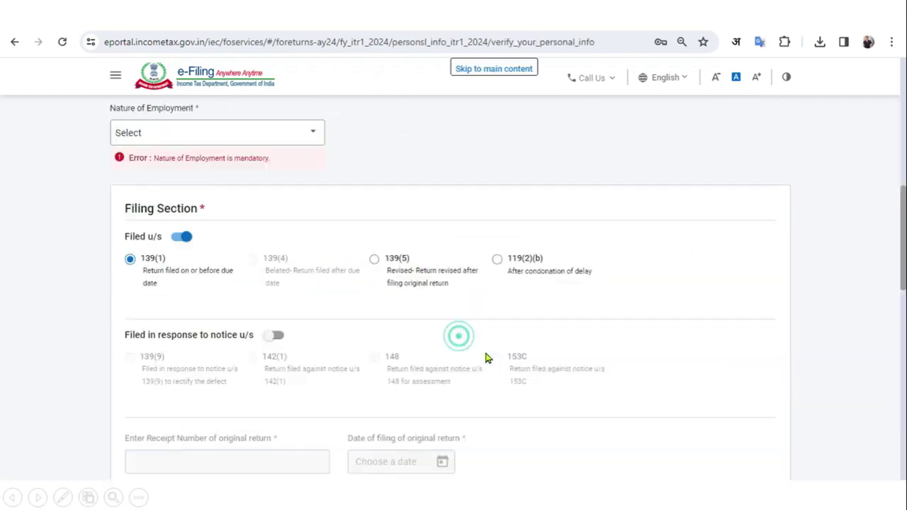
left_click(279, 129)
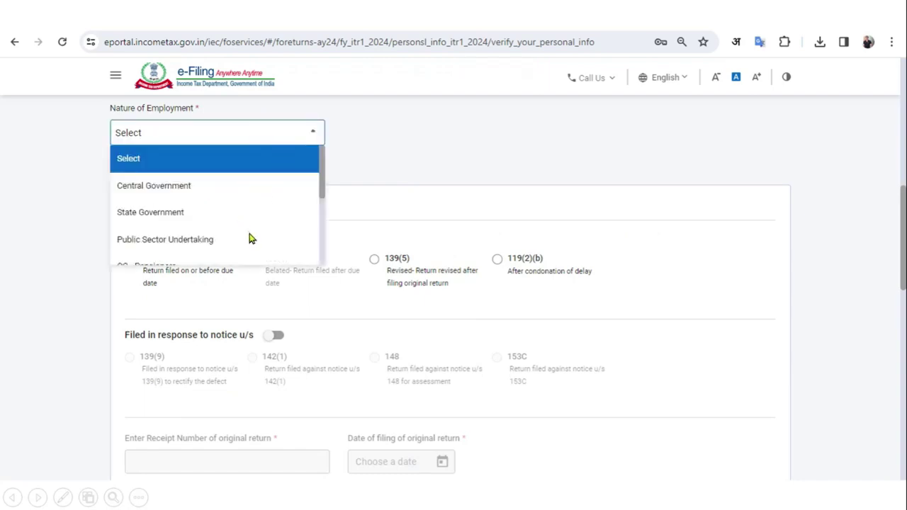
scroll(247, 229, "down", 3)
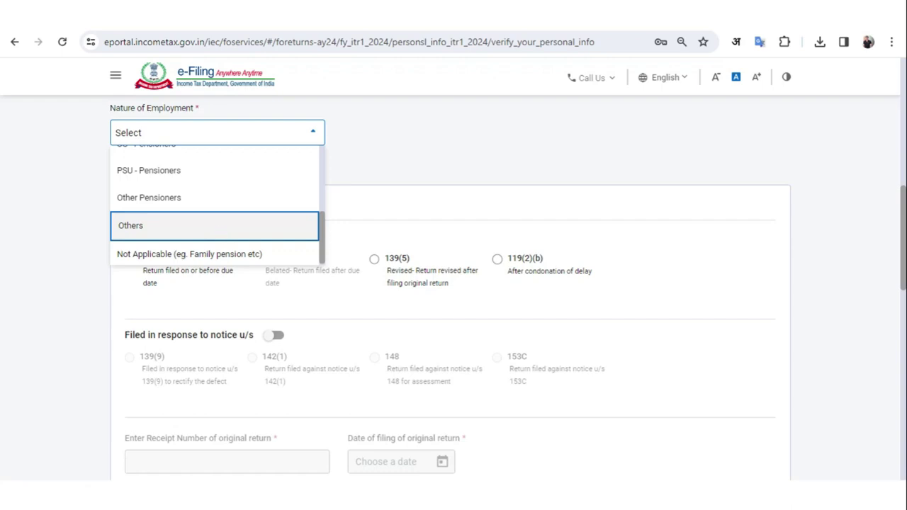
left_click(199, 225)
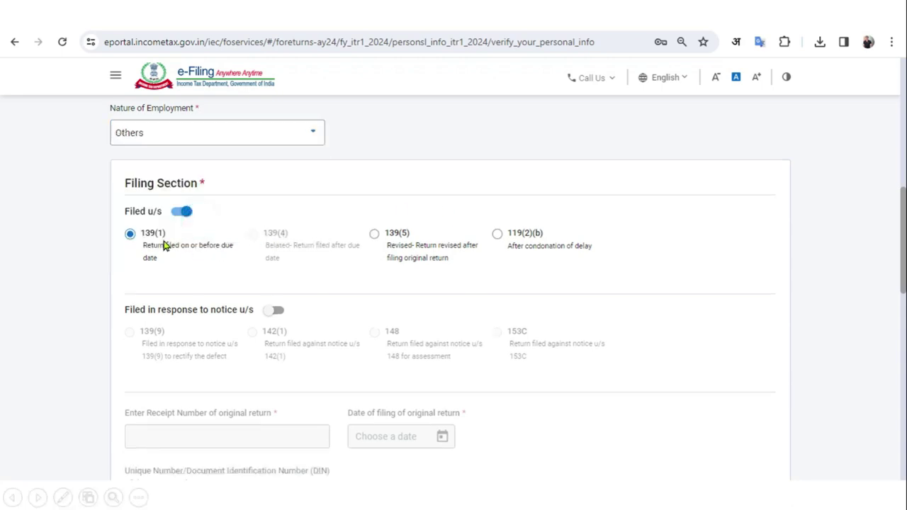
Review the filing section, tax regime option and bank details, and confirm the personal information.
scroll(247, 240, "down", 7)
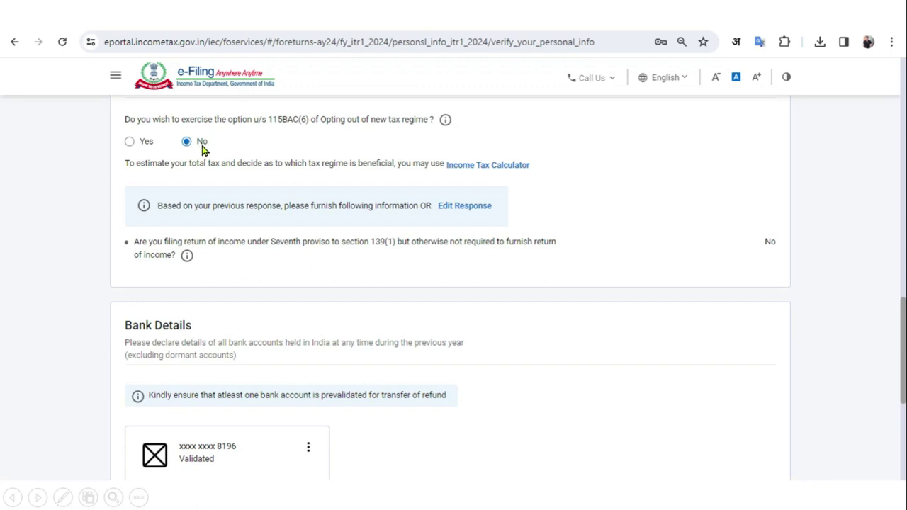
scroll(666, 330, "down", 3)
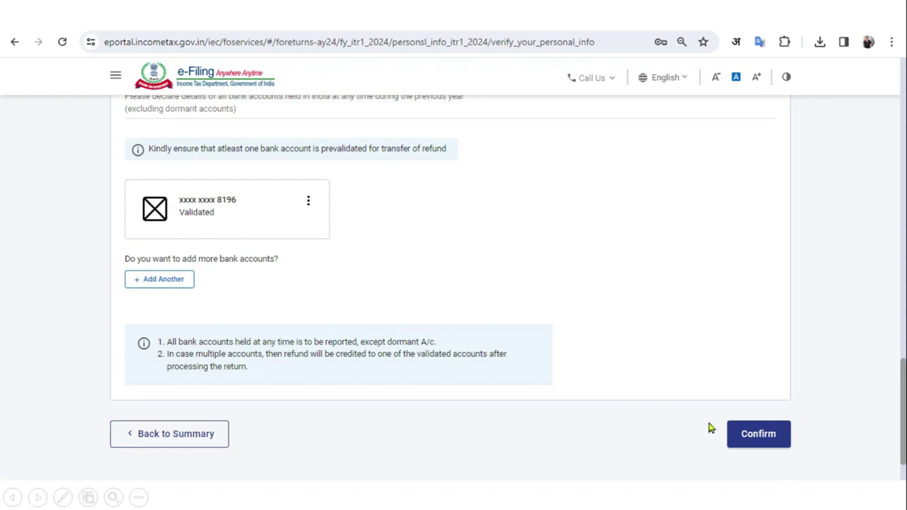
left_click(758, 441)
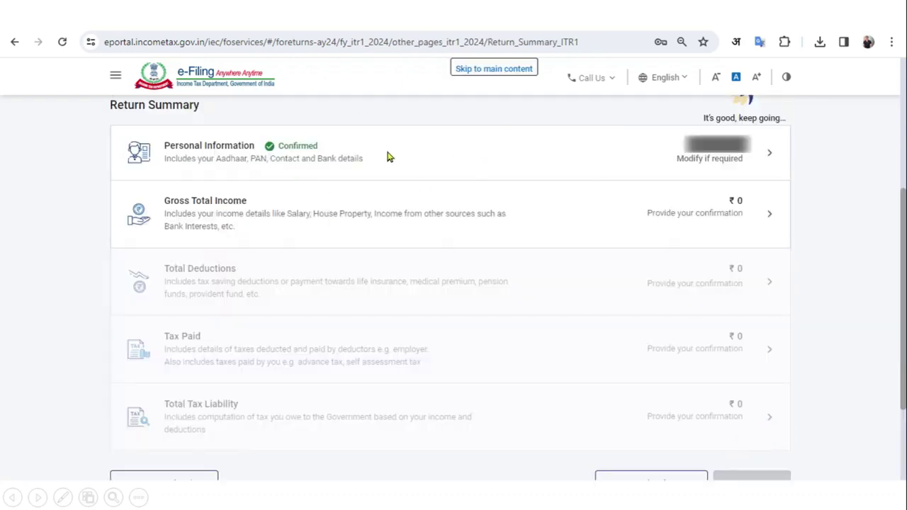
In Gross Total Income, continue past the salary exemption questions and save a section 17(1) salary of ₹5,00,000.
left_click(438, 208)
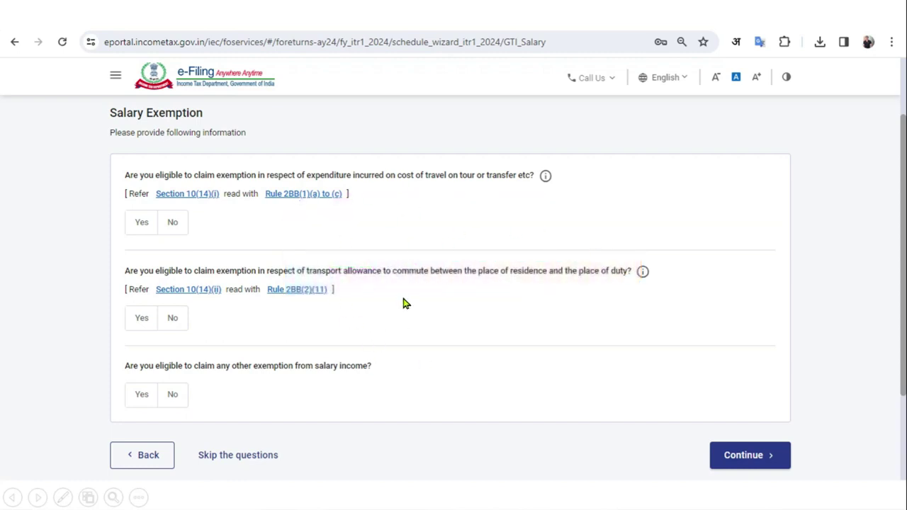
left_click(728, 455)
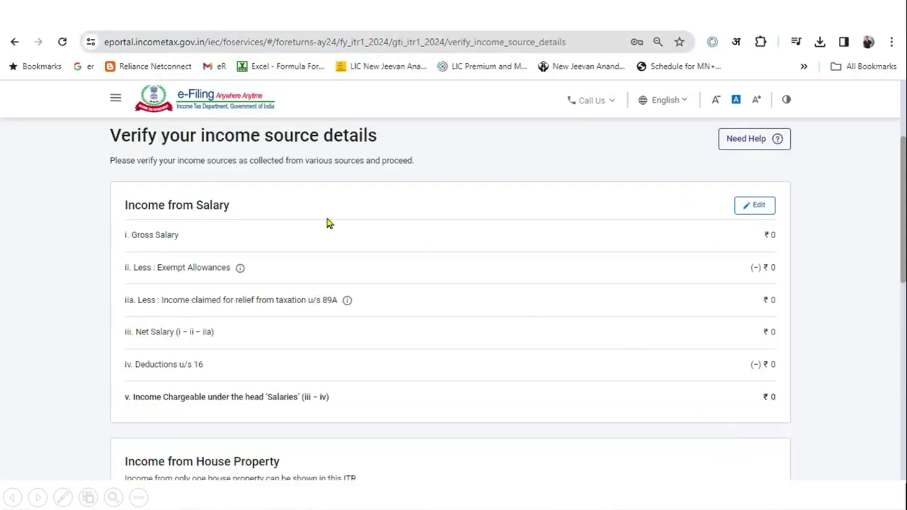
left_click(768, 210)
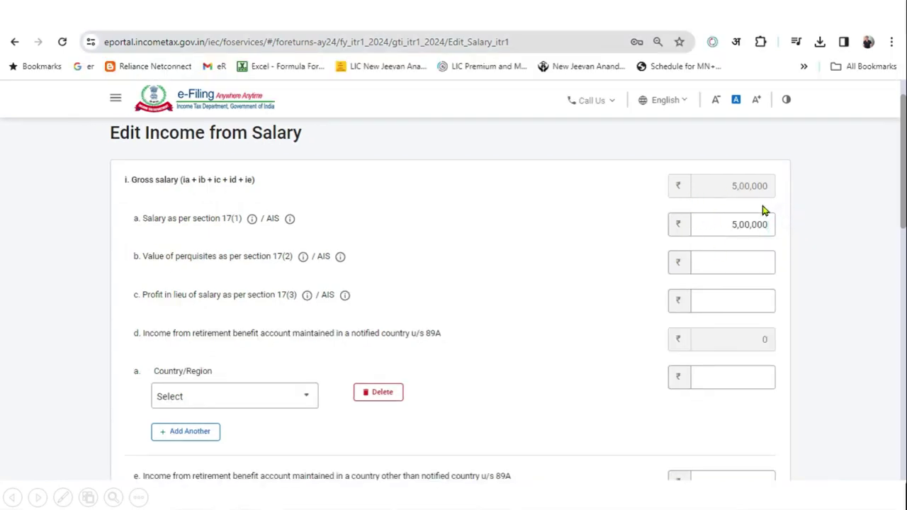
scroll(809, 227, "down", 10)
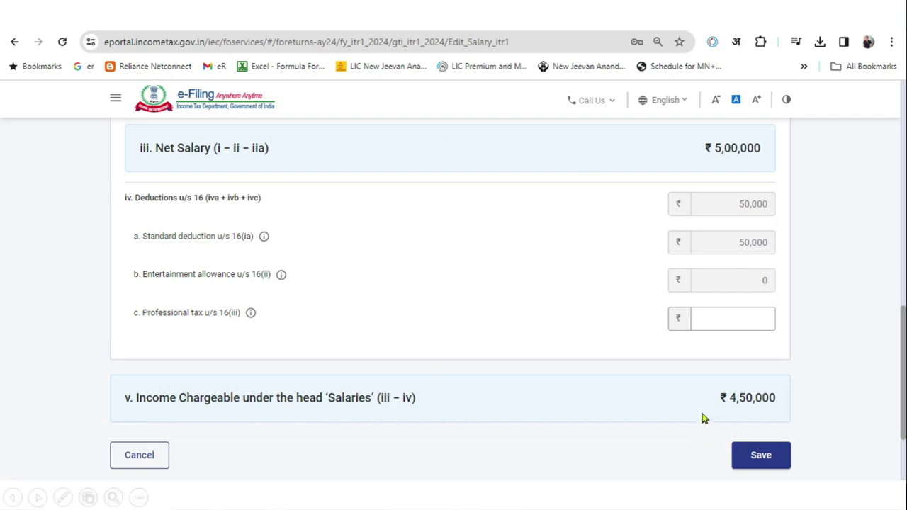
left_click(760, 459)
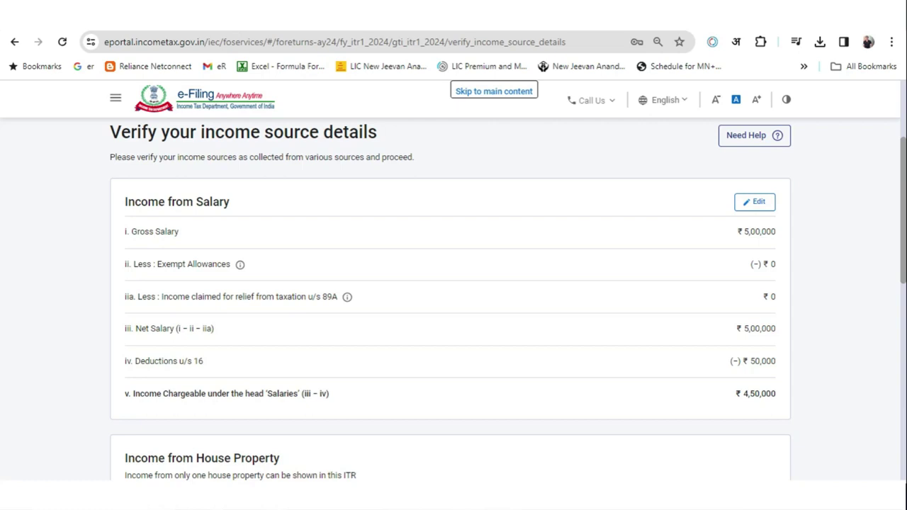
Add a Let Out house property with gross rent of ₹4,50,000 and interest payable on borrowed capital of ₹1,00,000, and save it.
scroll(763, 406, "down", 4)
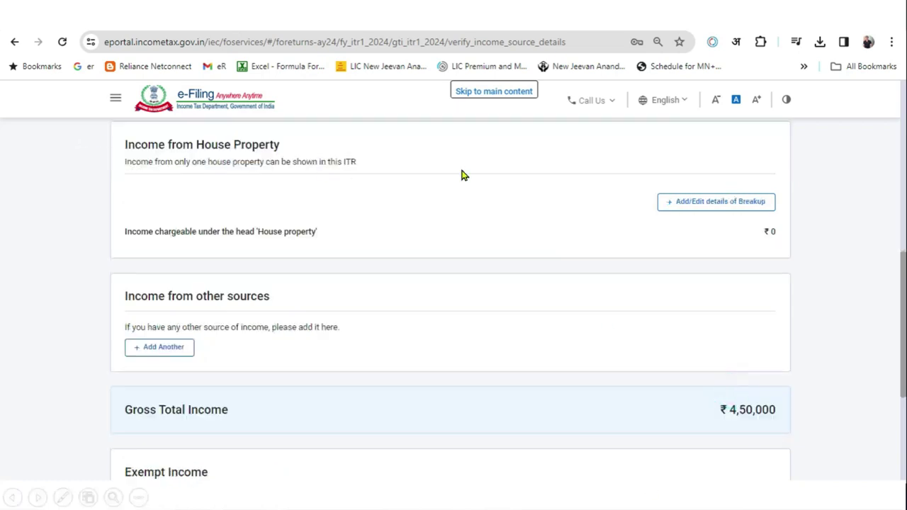
left_click(717, 205)
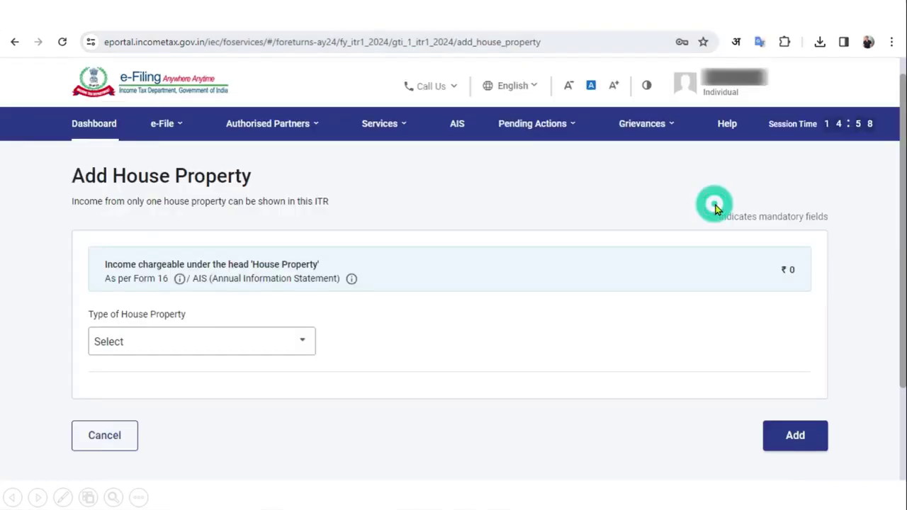
left_click(268, 345)
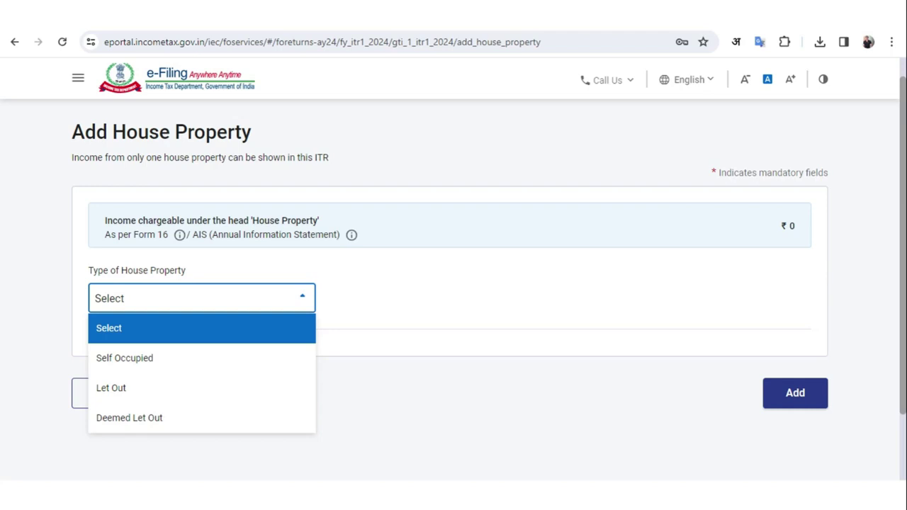
left_click(140, 390)
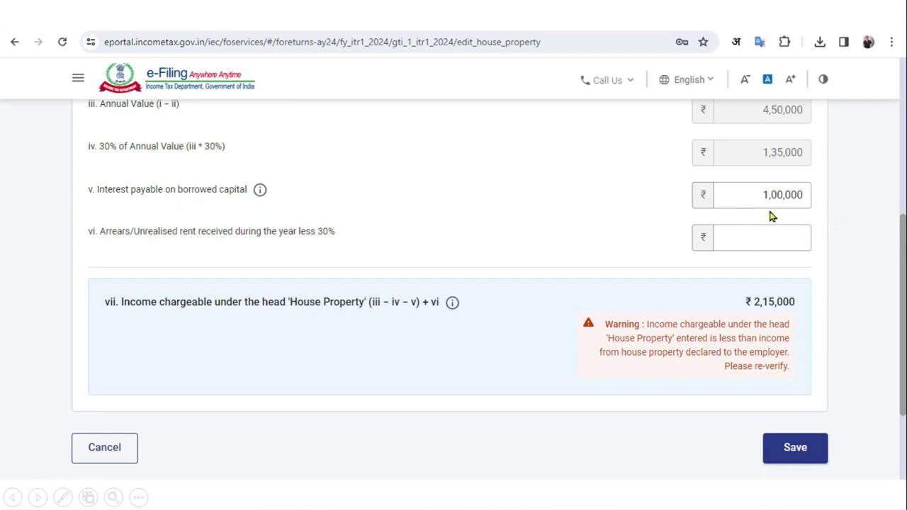
left_click(808, 445)
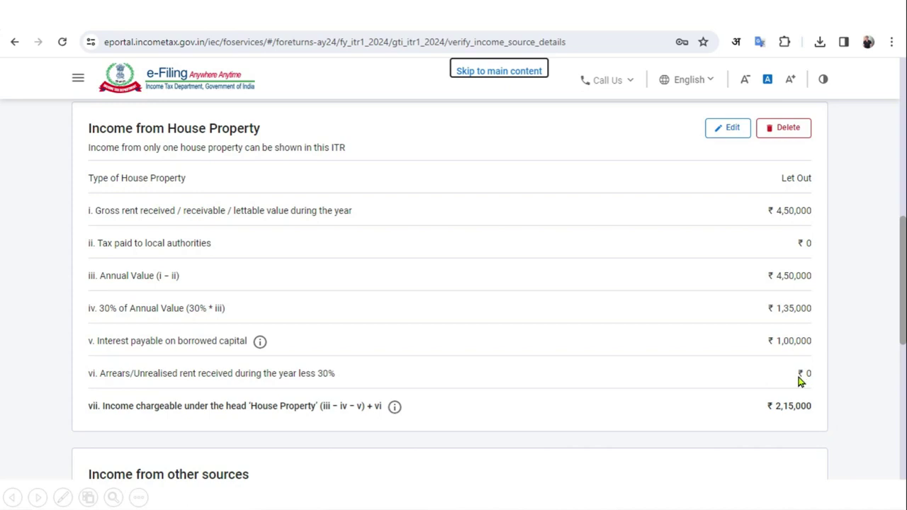
Add income from other sources: savings bank interest ₹2,000, deposit interest ₹5,000, and any other income ₹20,000 described as "Tuition Income".
scroll(804, 379, "down", 5)
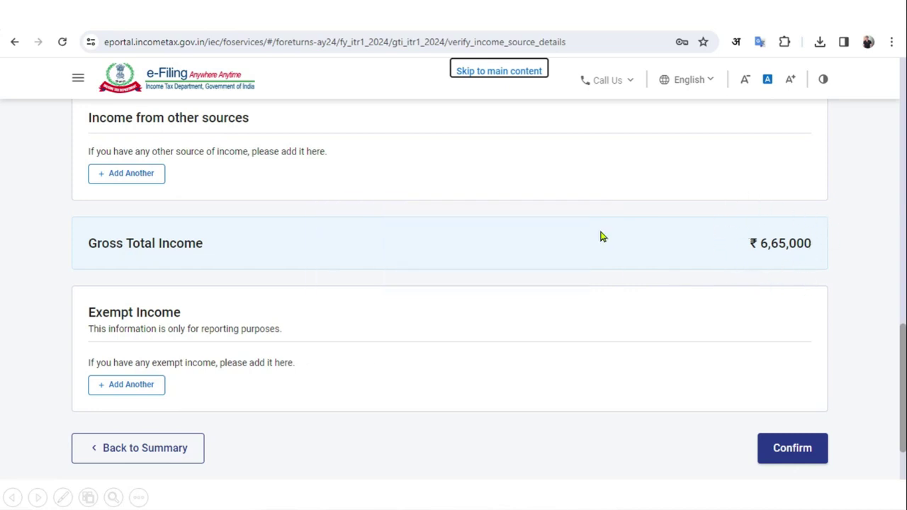
left_click(146, 180)
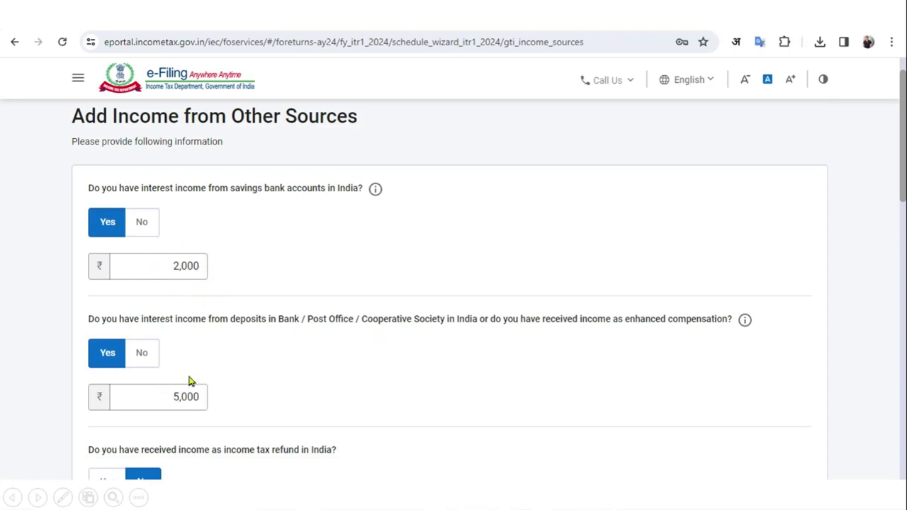
scroll(354, 358, "down", 8)
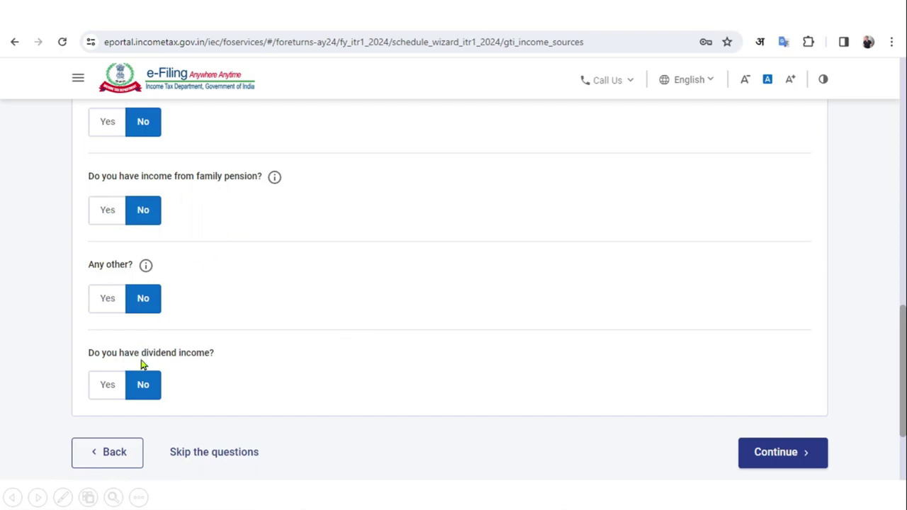
left_click(108, 298)
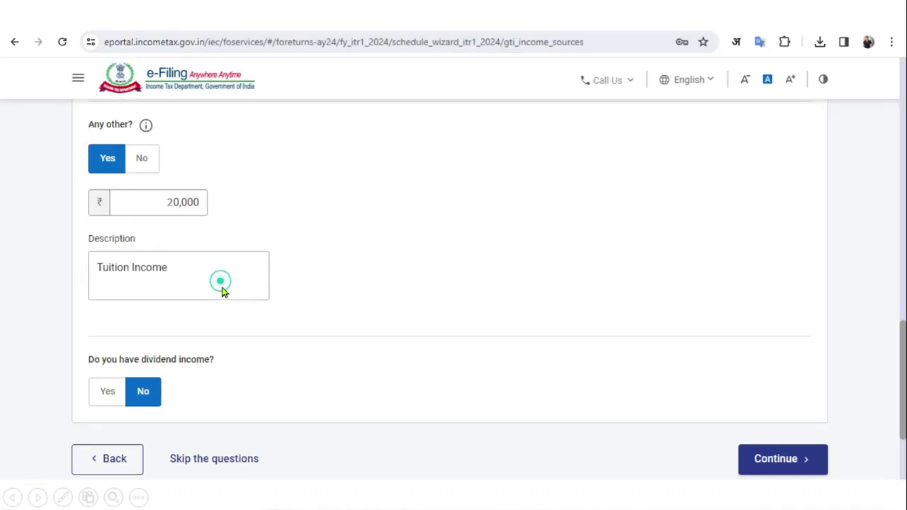
left_click(220, 281)
left_click(758, 458)
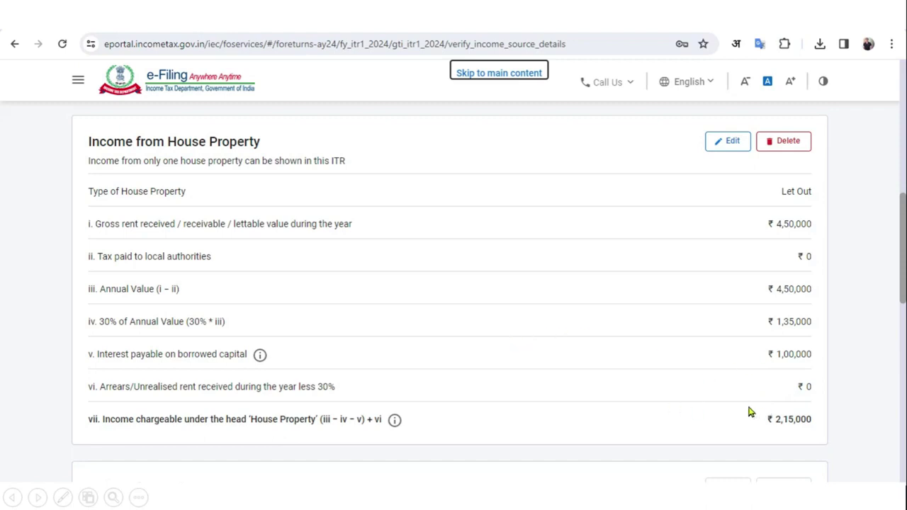
Review the income from other sources and gross total income, and confirm the income details.
scroll(787, 422, "down", 5)
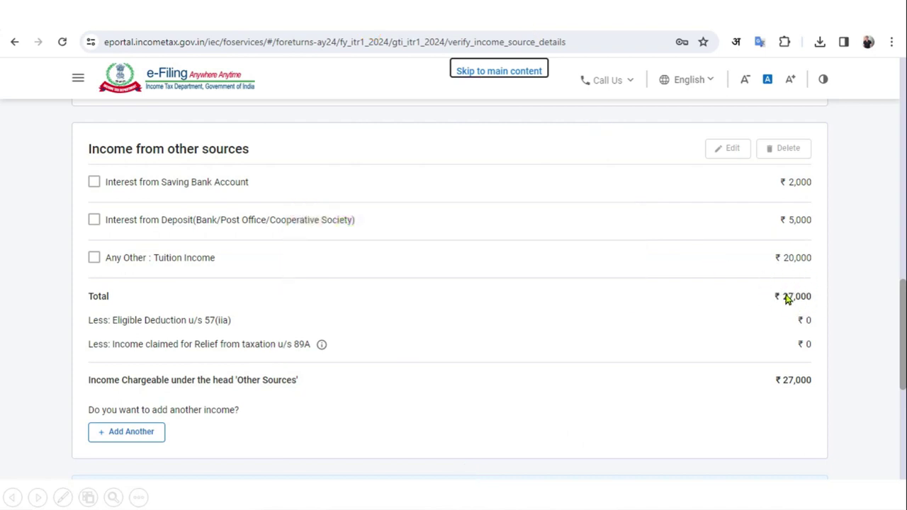
scroll(786, 295, "down", 4)
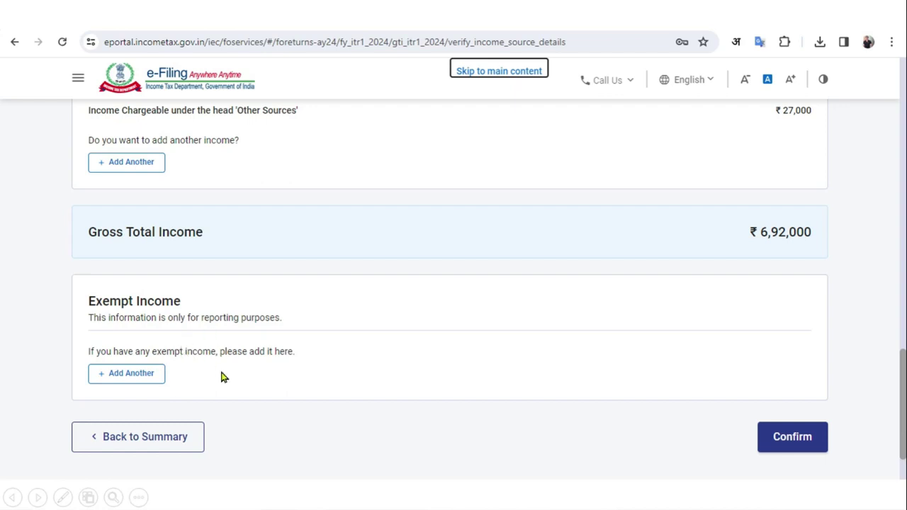
left_click(806, 441)
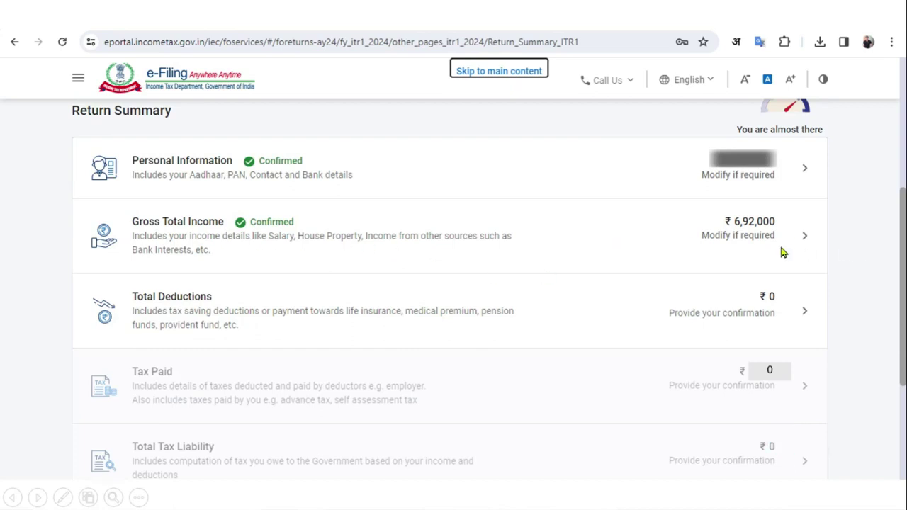
Open Total Deductions, continue past the section 80CCD(2) question, and confirm the deductions without adding any.
left_click(618, 318)
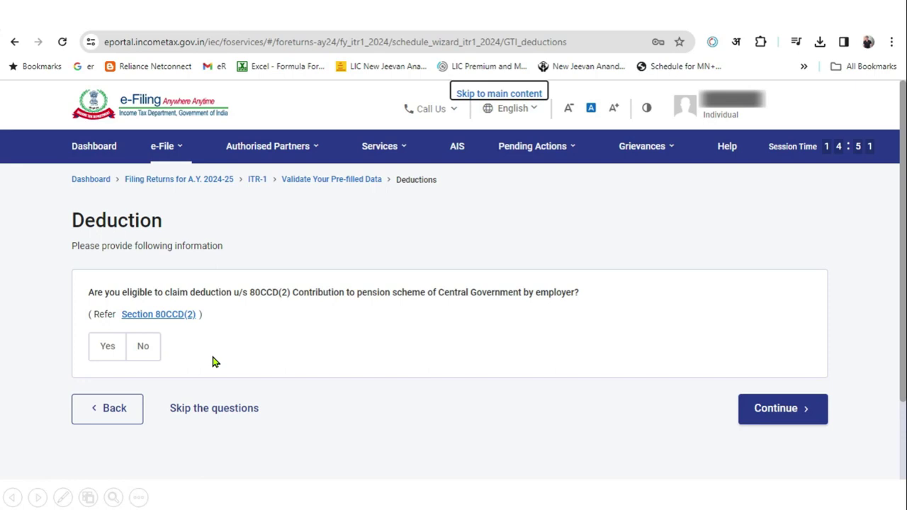
left_click(807, 411)
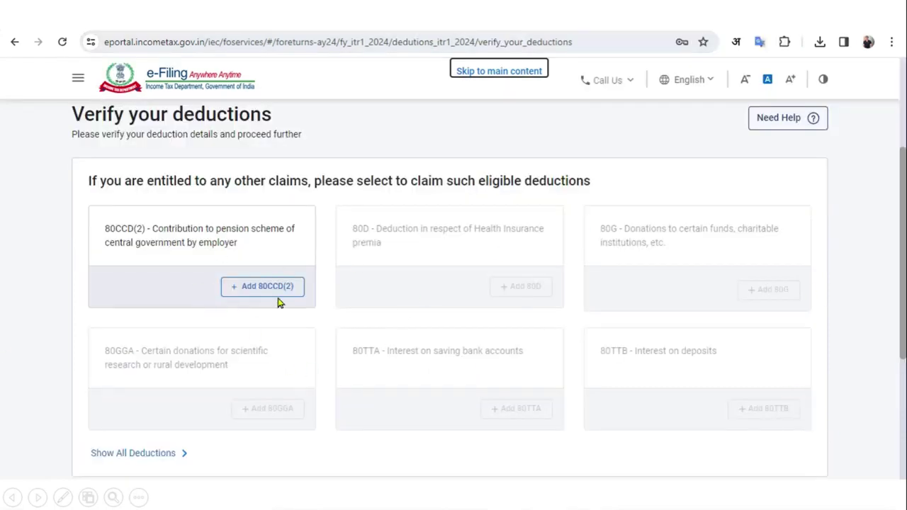
scroll(689, 345, "down", 2)
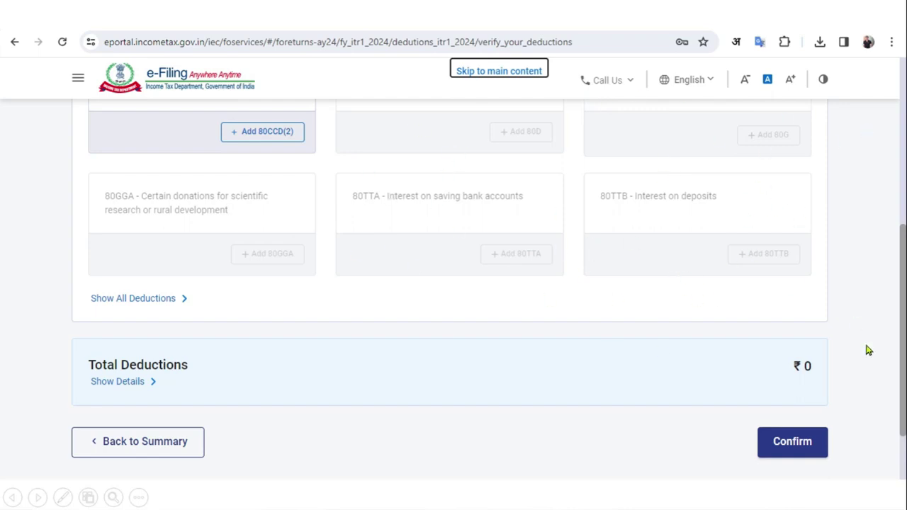
left_click(805, 455)
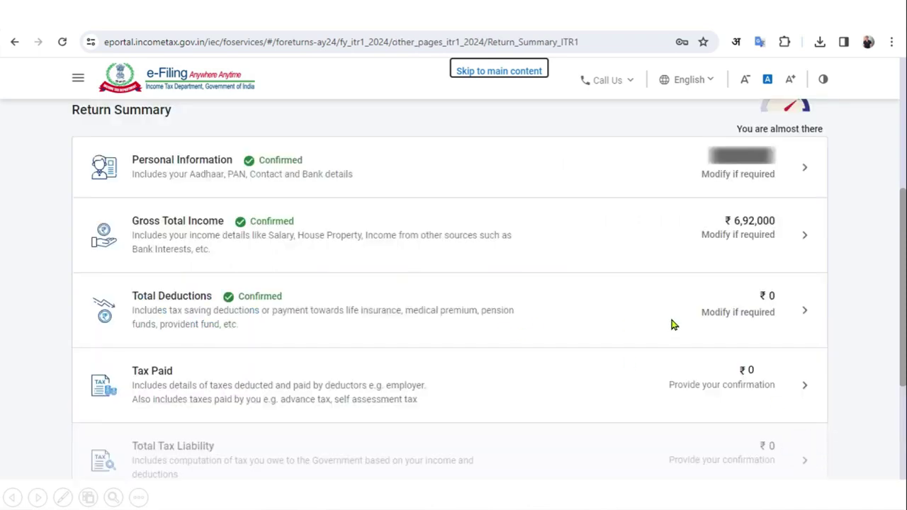
Open the Tax Paid section, check the TDS, TCS and advance tax entries, and confirm it.
left_click(644, 386)
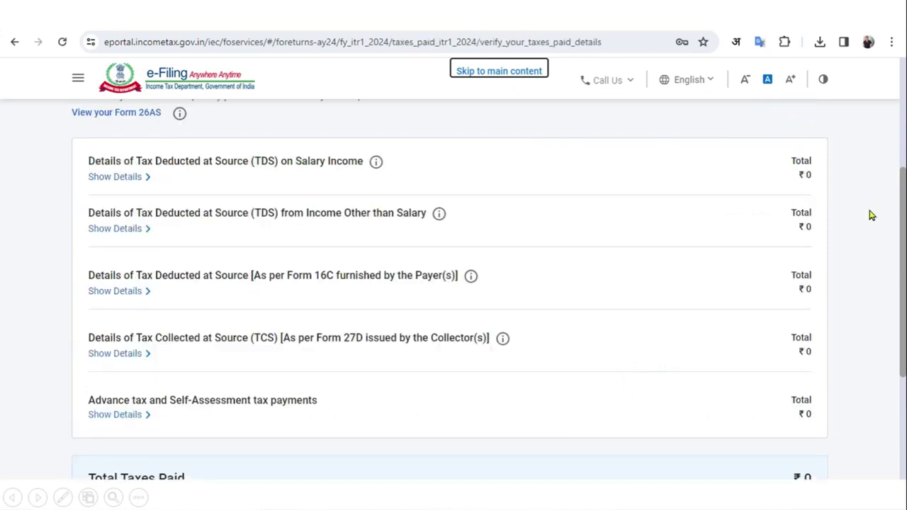
scroll(868, 182, "down", 2)
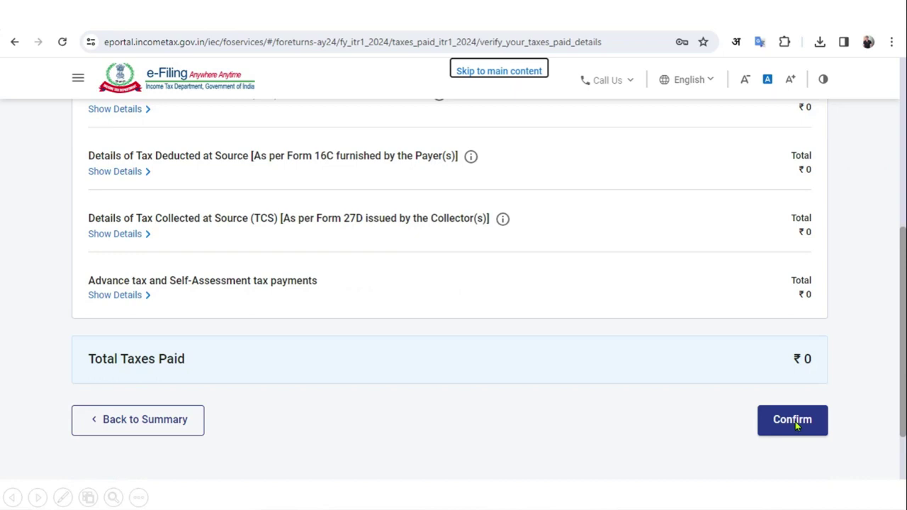
left_click(792, 421)
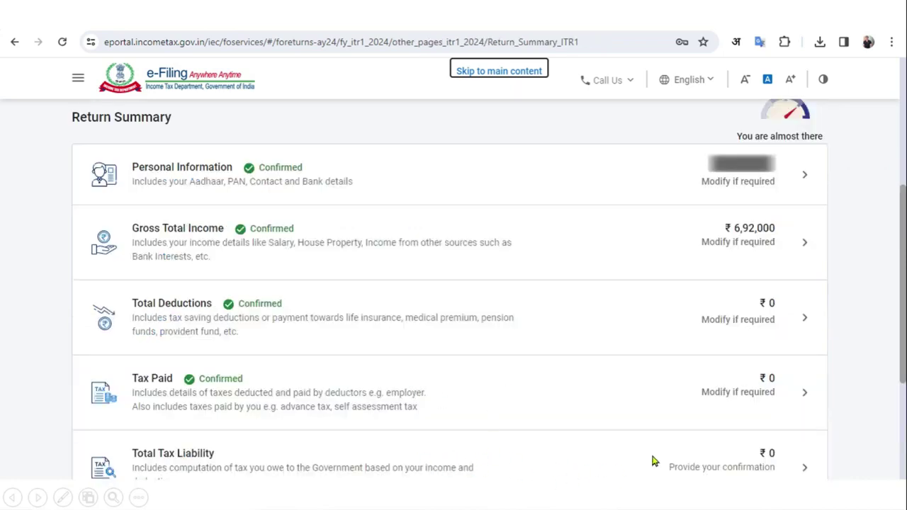
Open the Total Tax Liability section and show the slab calculation for tax payable on total income.
scroll(744, 463, "down", 1)
left_click(743, 457)
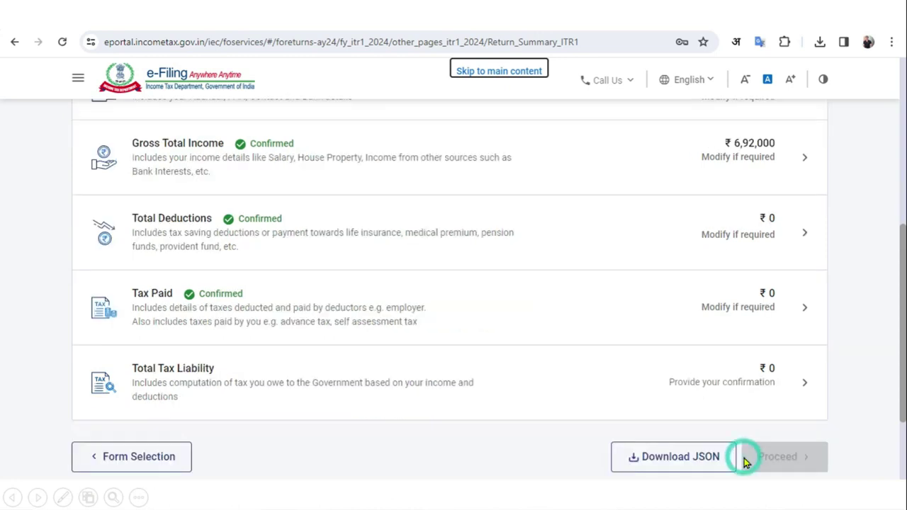
left_click(606, 387)
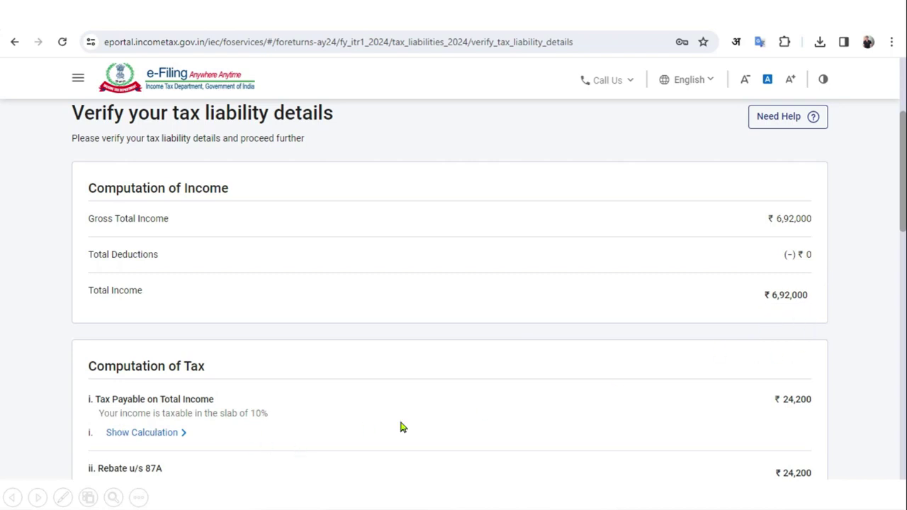
left_click(793, 417)
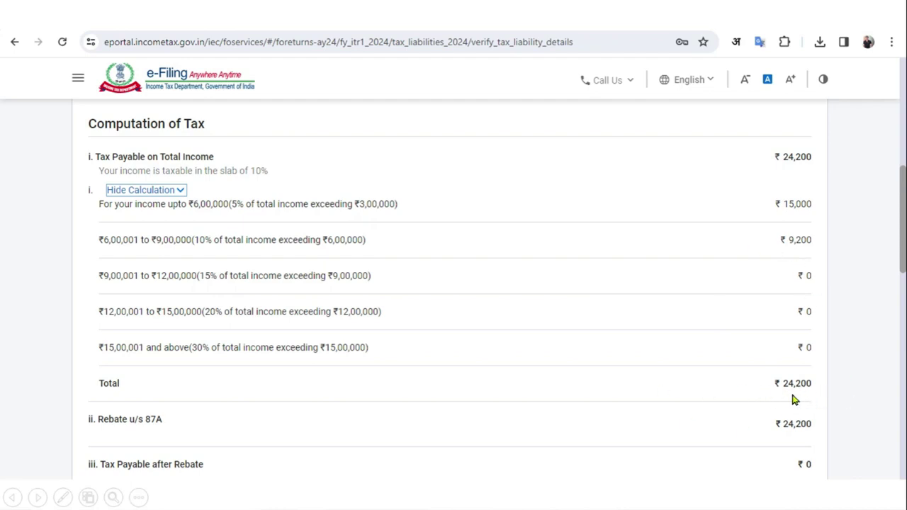
Check the slab calculation, rebate u/s 87A, cess, interest and fees against the total income, and confirm the tax liability.
scroll(750, 367, "down", 4)
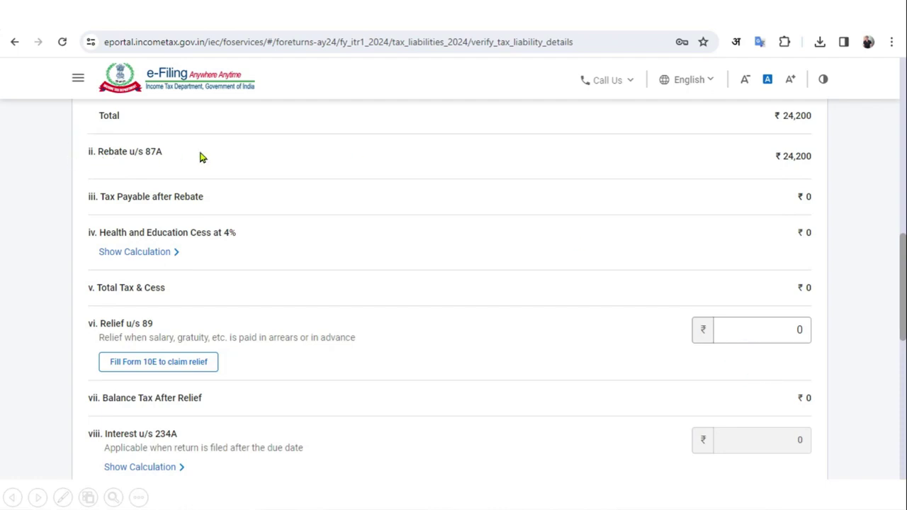
scroll(594, 278, "up", 4)
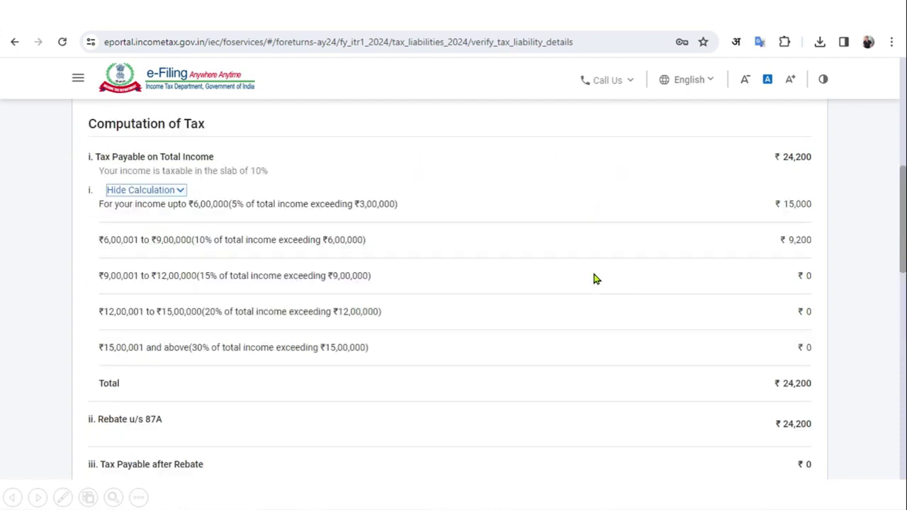
key("Return")
scroll(594, 278, "up", 3)
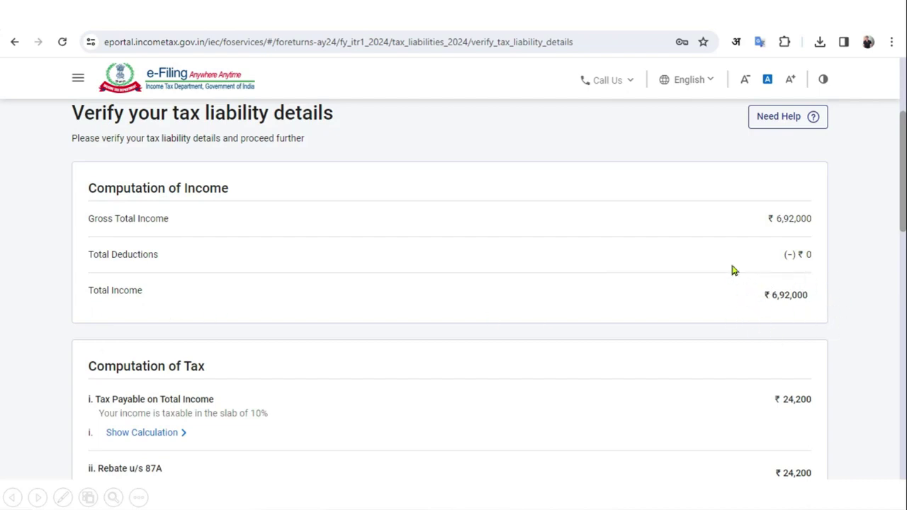
scroll(721, 326, "down", 3)
key("Return")
scroll(720, 328, "down", 4)
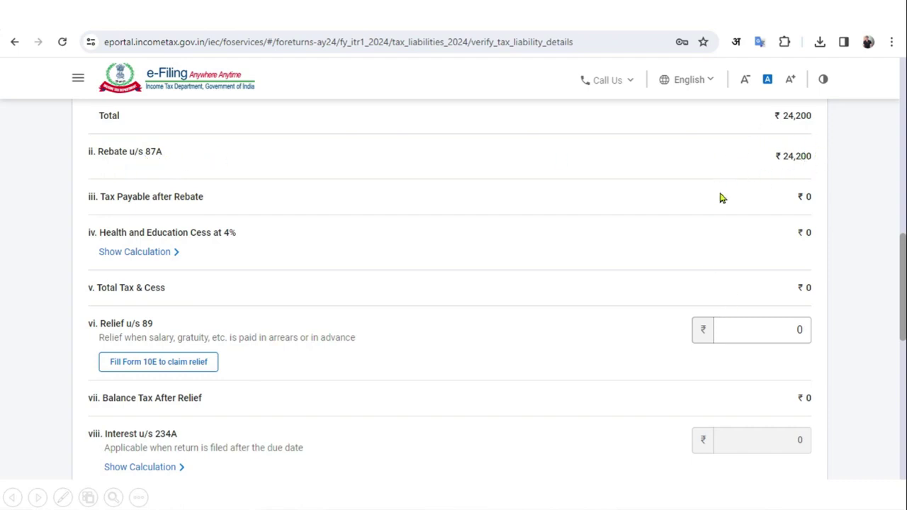
scroll(733, 407, "down", 5)
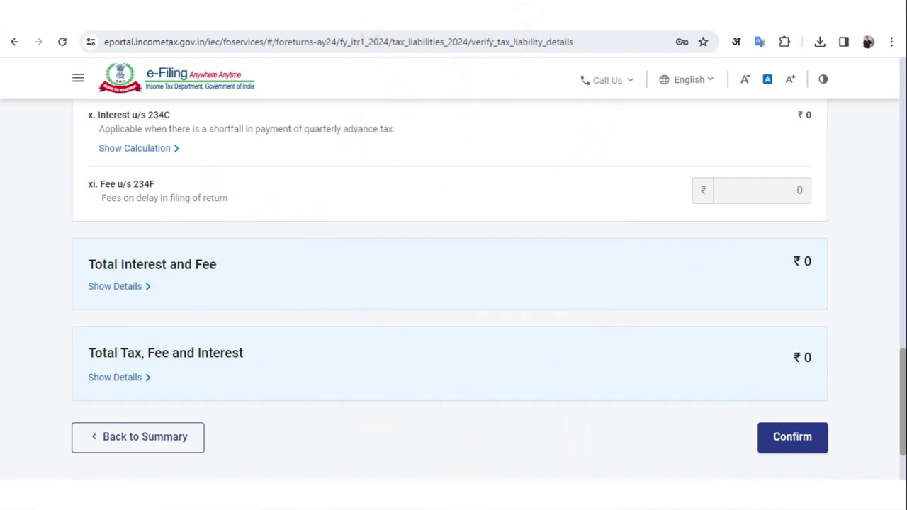
left_click(778, 440)
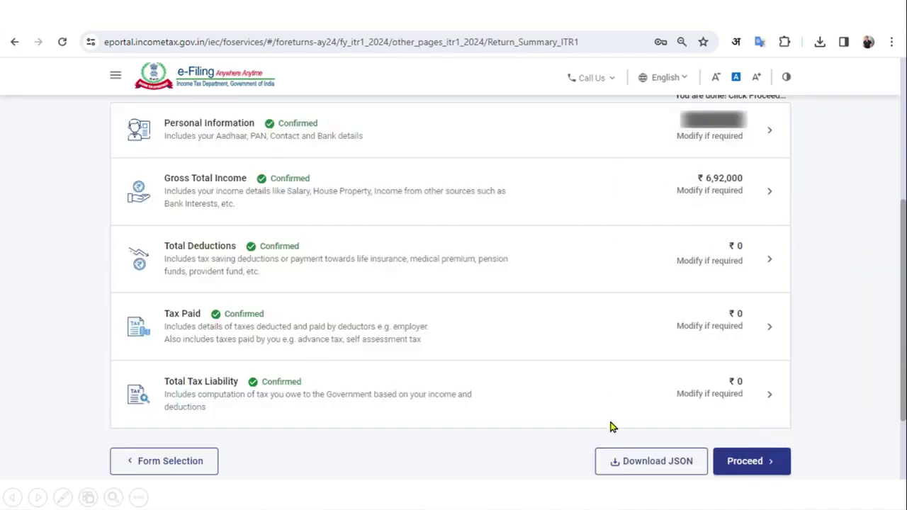
Proceed from the completed return summary, check the taxable income and amount payable, and continue to the return preview.
left_click(771, 461)
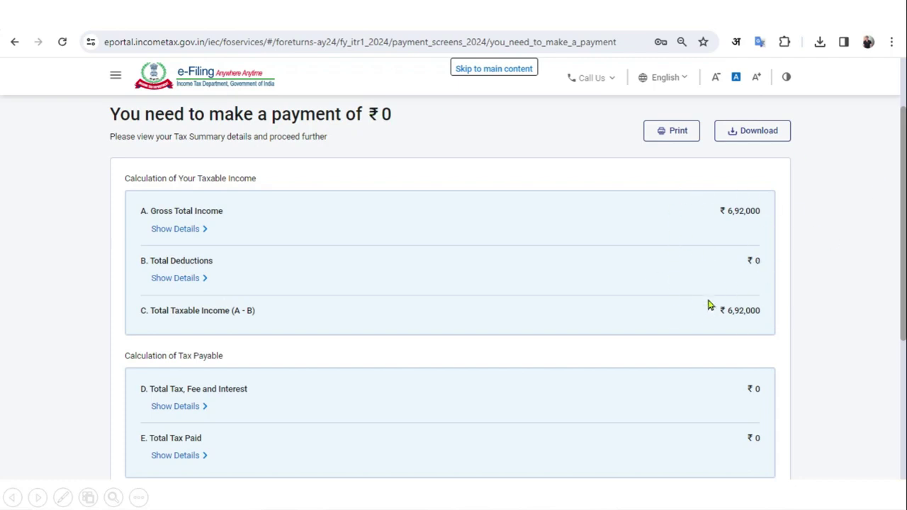
scroll(792, 309, "down", 2)
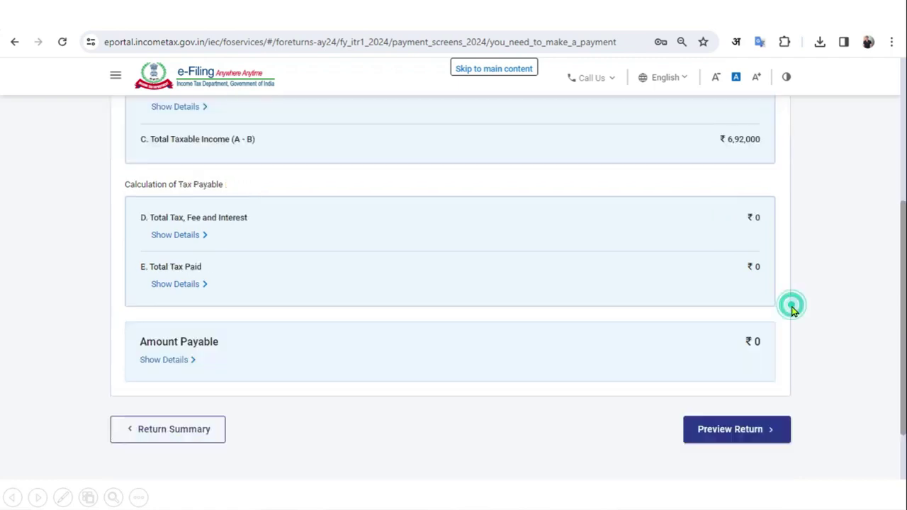
left_click(748, 437)
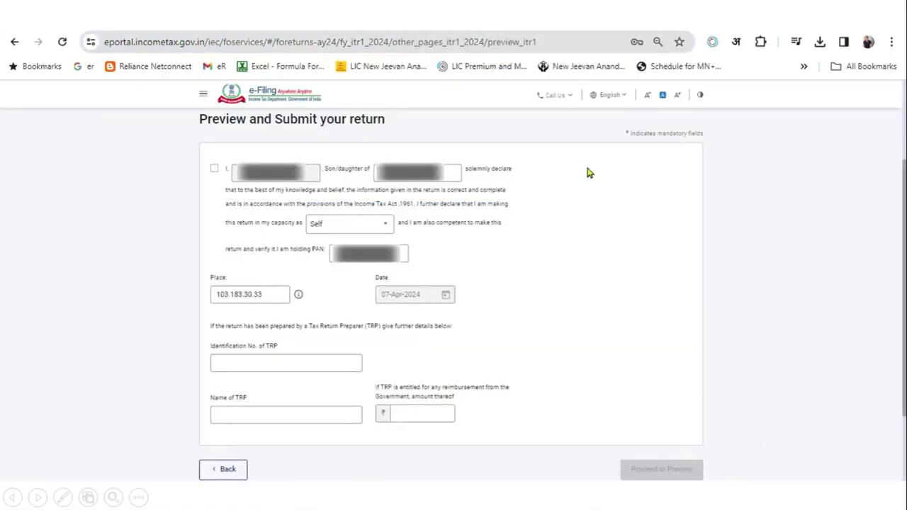
Accept the declaration, proceed to the ITR-1 preview, and go through to its verification section at the end.
left_click(214, 167)
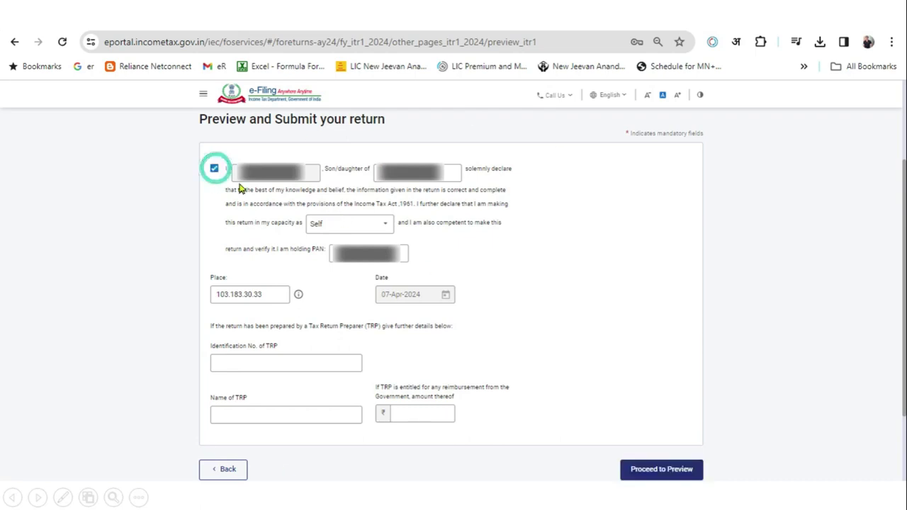
left_click(659, 469)
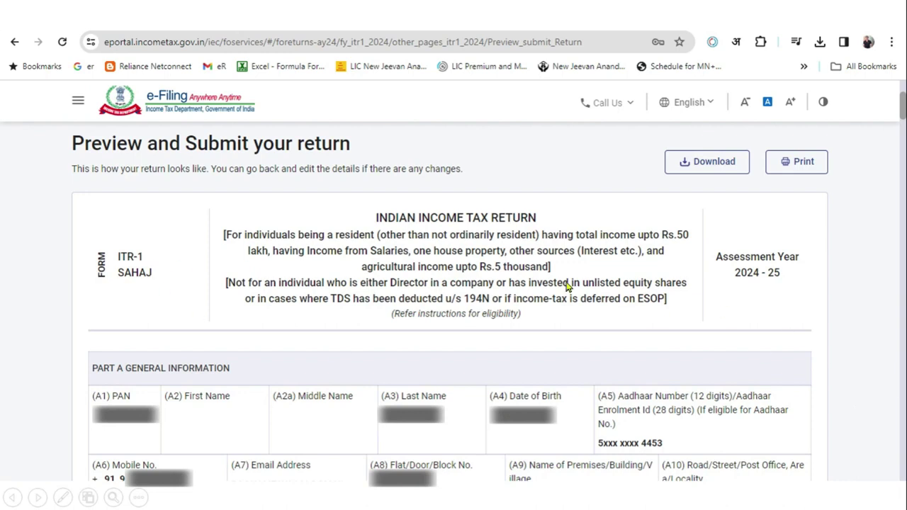
key("End")
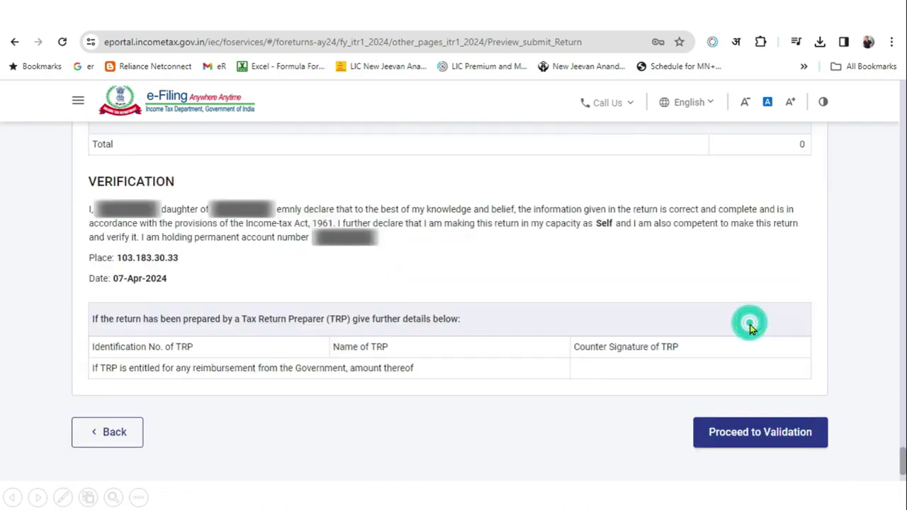